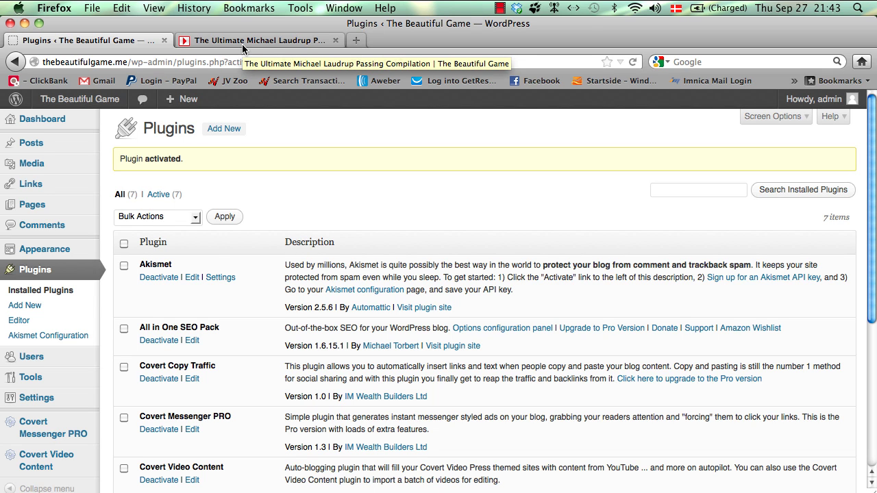
- Reload the Michael Laudrup video post, copy its full description and paste it into the empty TextWrangler document
click(247, 42)
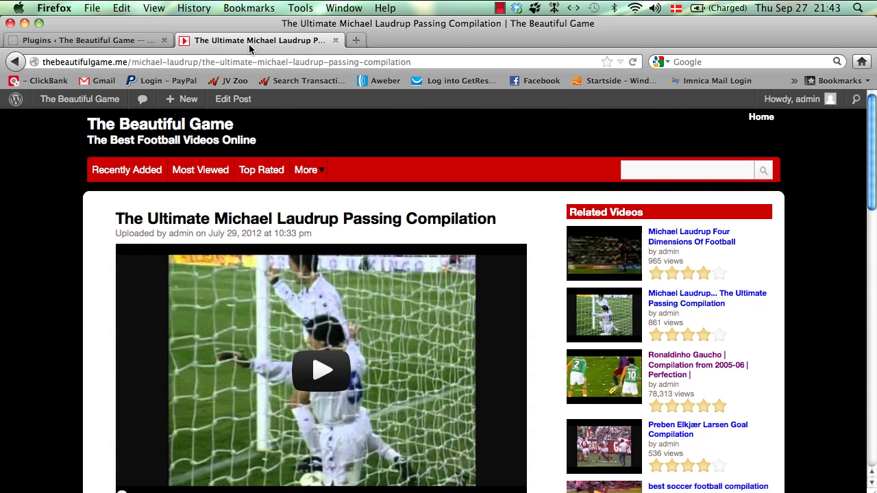
click(634, 63)
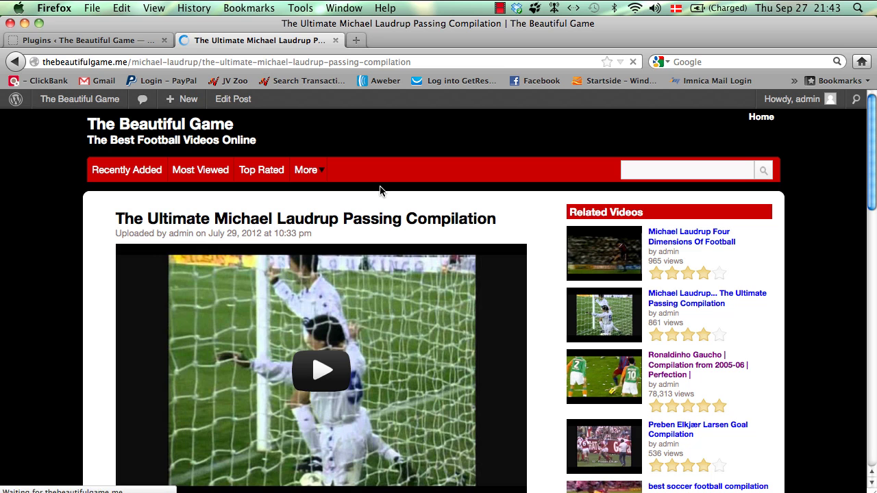
scroll(372, 240, down, 5)
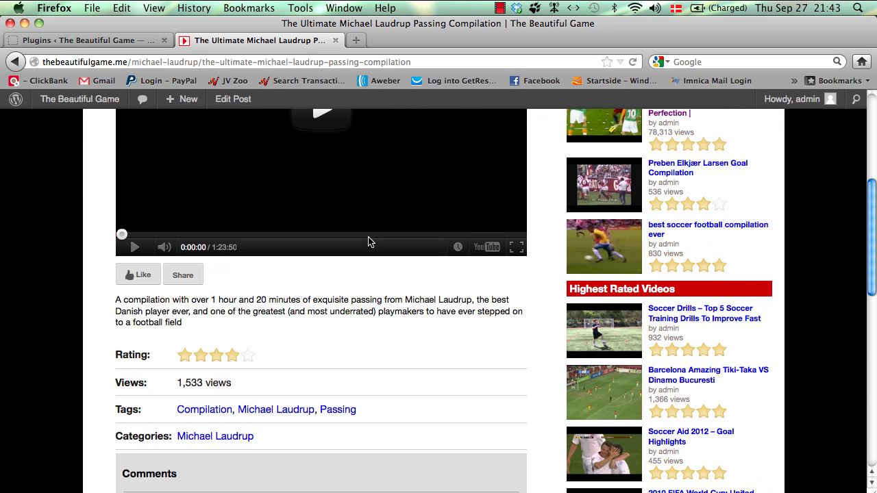
scroll(368, 242, down, 1)
drag(191, 264, 108, 243)
click(465, 491)
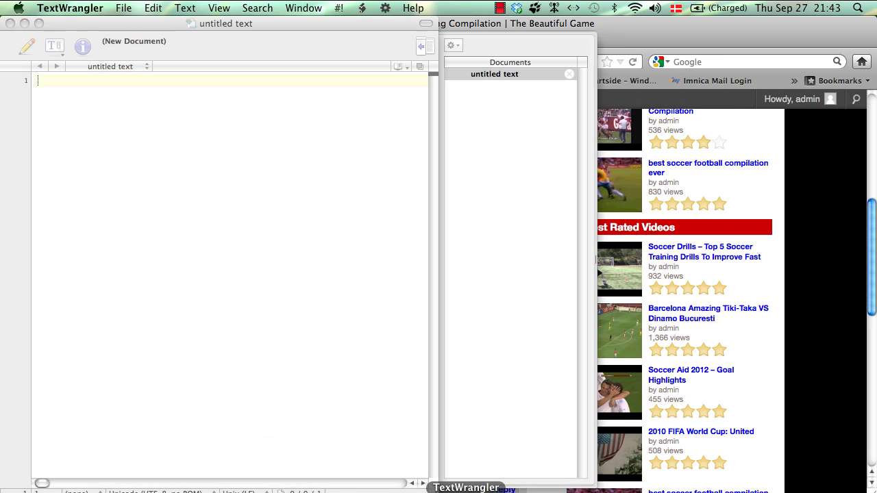
key(super+v)
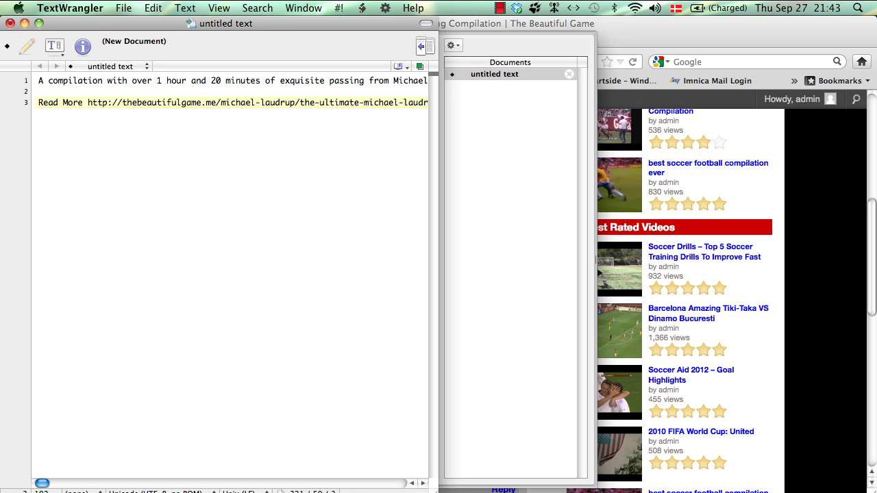
- Return to the WordPress admin in Firefox and open the Covert Copy Traffic settings
click(820, 197)
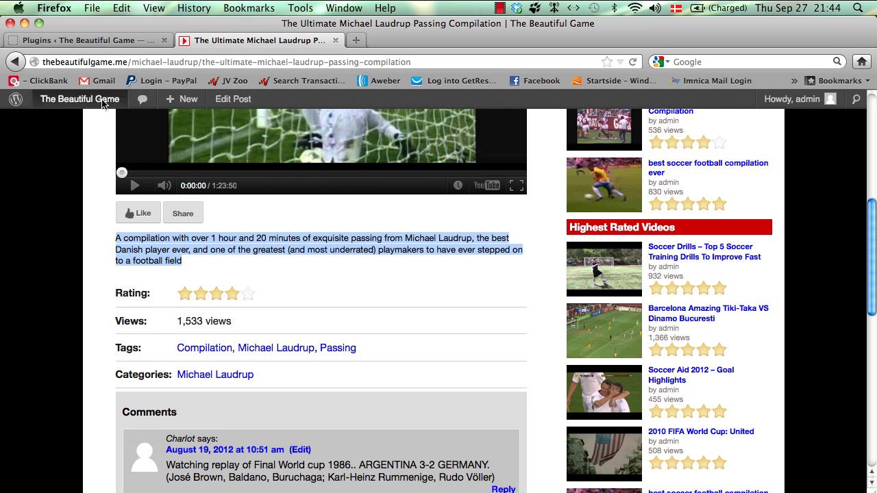
click(120, 40)
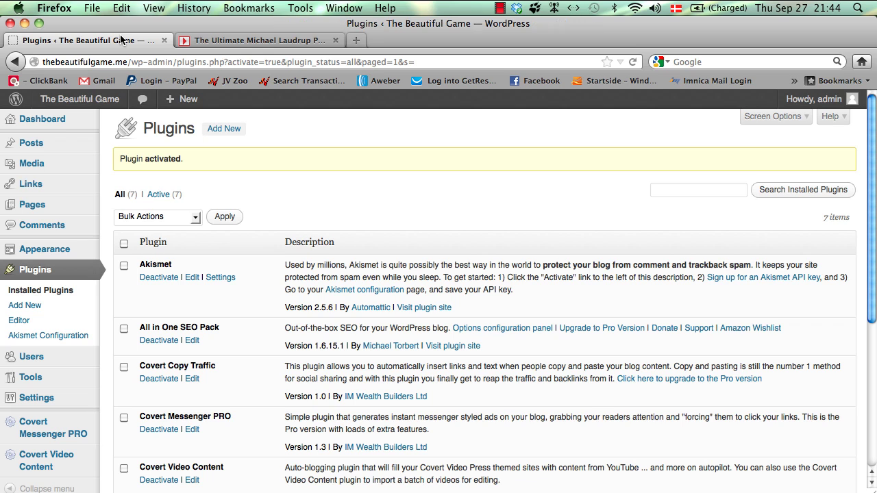
scroll(48, 332, down, 3)
mouse_move(45, 327)
mouse_move(54, 298)
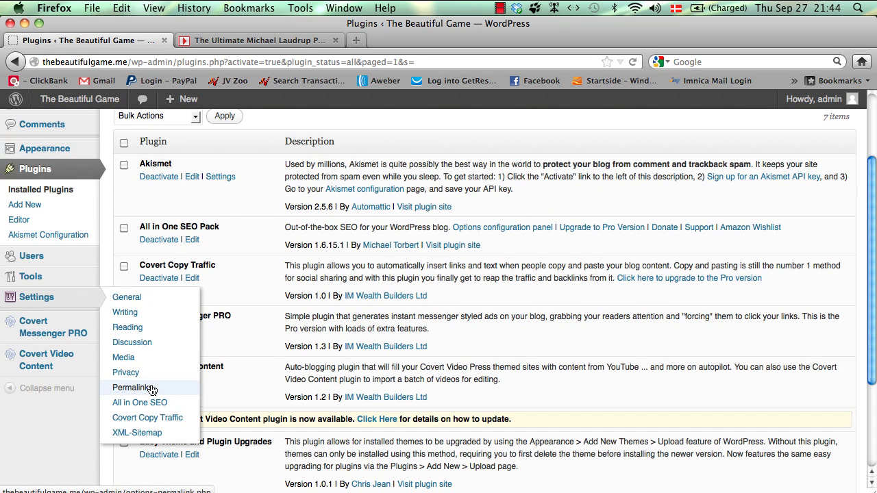
click(145, 419)
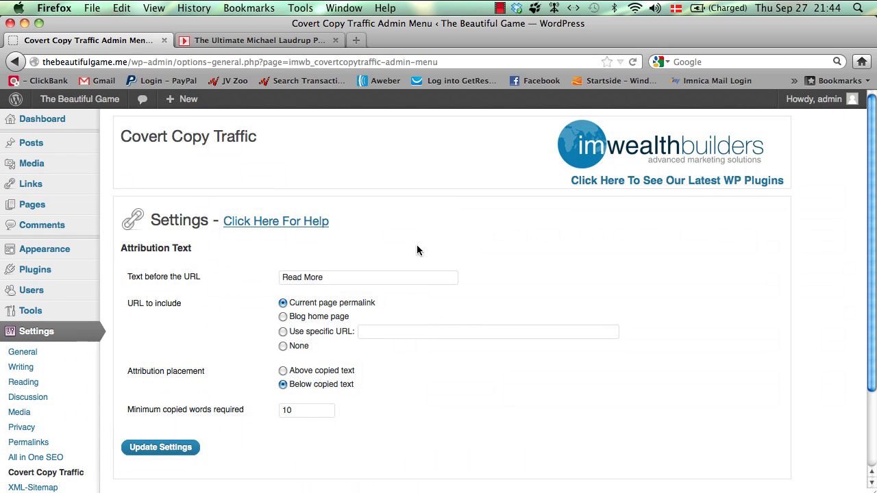
- Replace the attribution text before the URL with "Watch The Video Here:"
scroll(398, 251, down, 2)
scroll(399, 253, up, 2)
drag(127, 276, 225, 286)
click(226, 287)
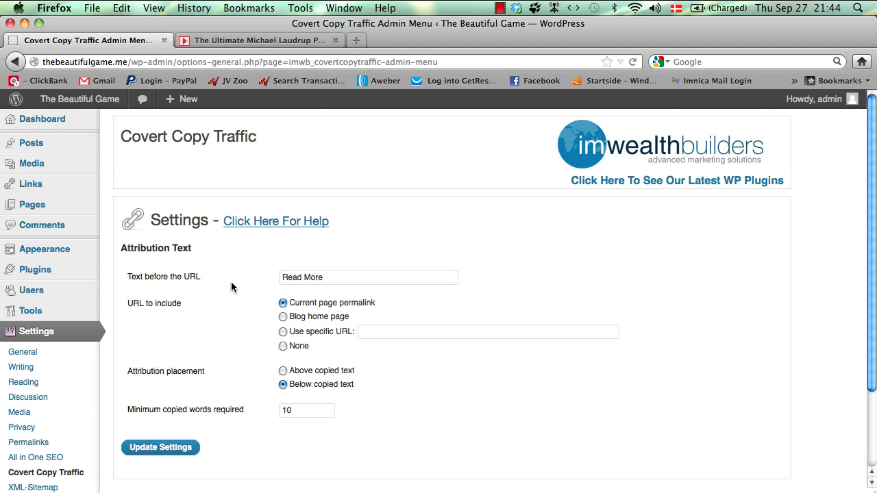
click(282, 277)
drag(282, 278, 385, 283)
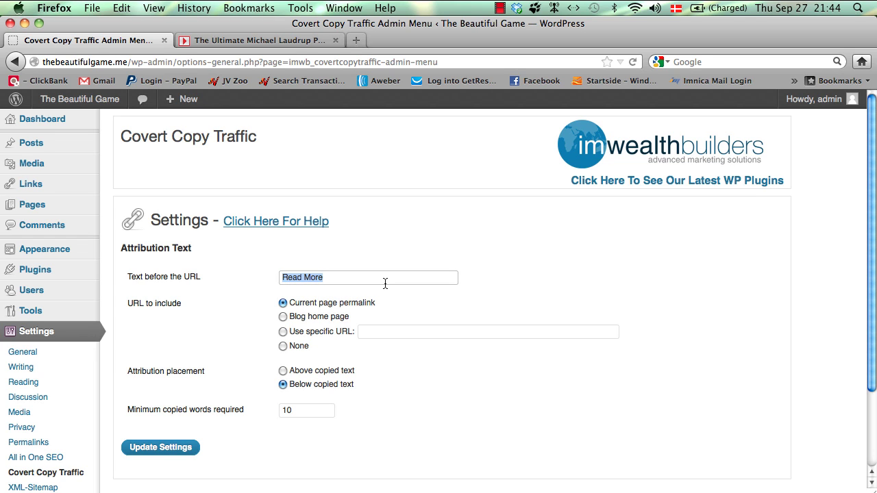
text(Wa)
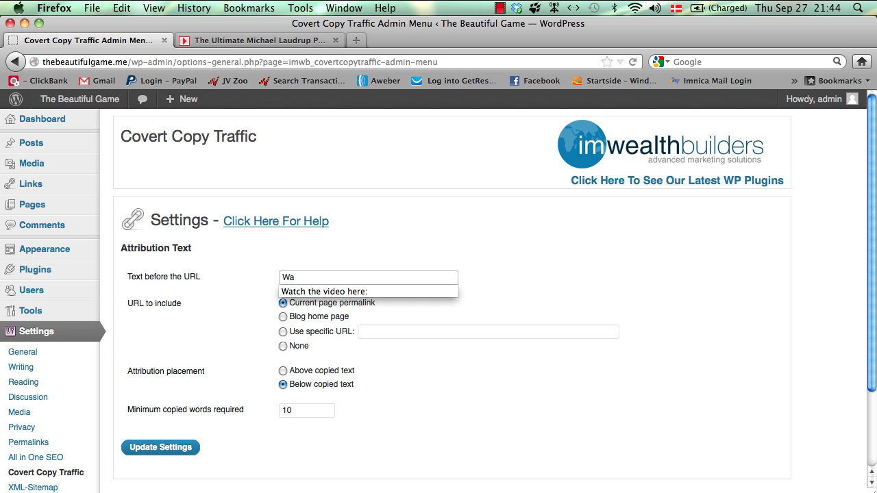
key(Escape)
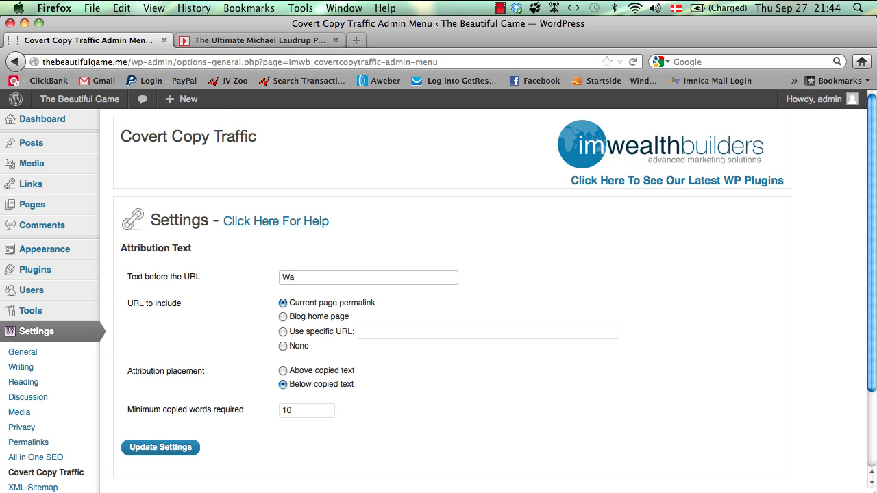
text(atch)
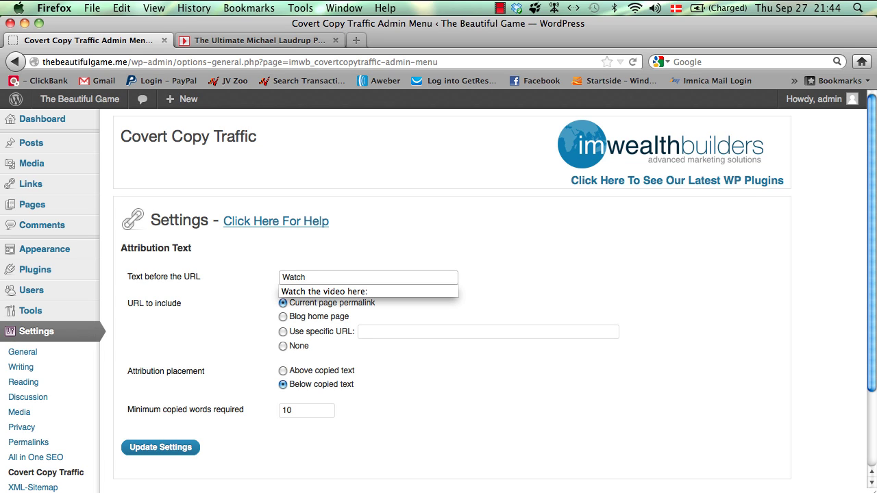
text( The Video Here:)
click(478, 248)
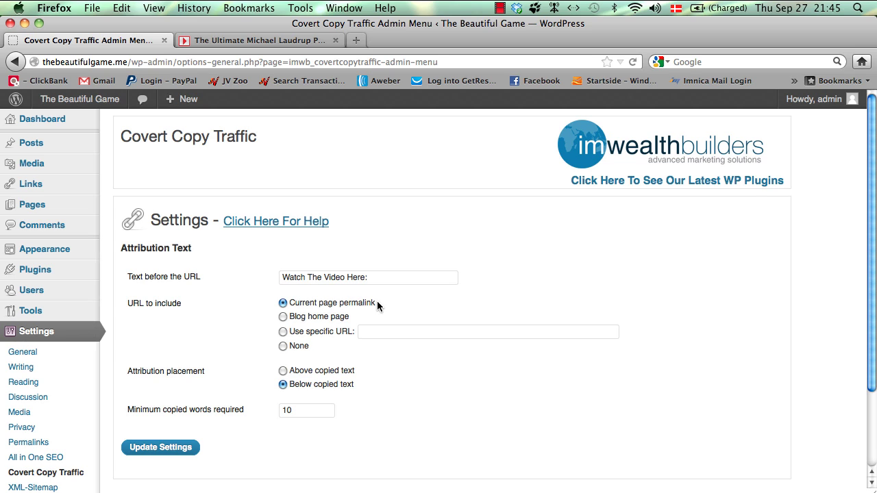
- Try the blog home page, specific URL and None options for the attribution's URL to include
click(283, 317)
click(282, 304)
click(283, 332)
click(360, 331)
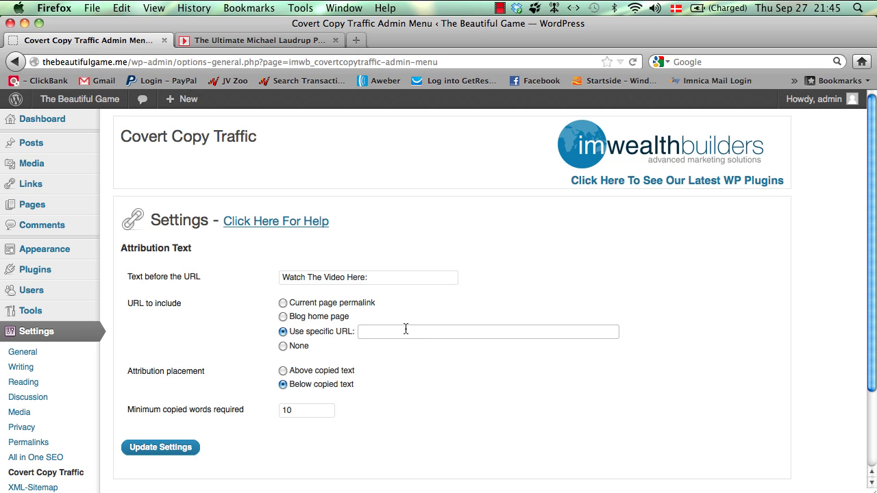
click(285, 347)
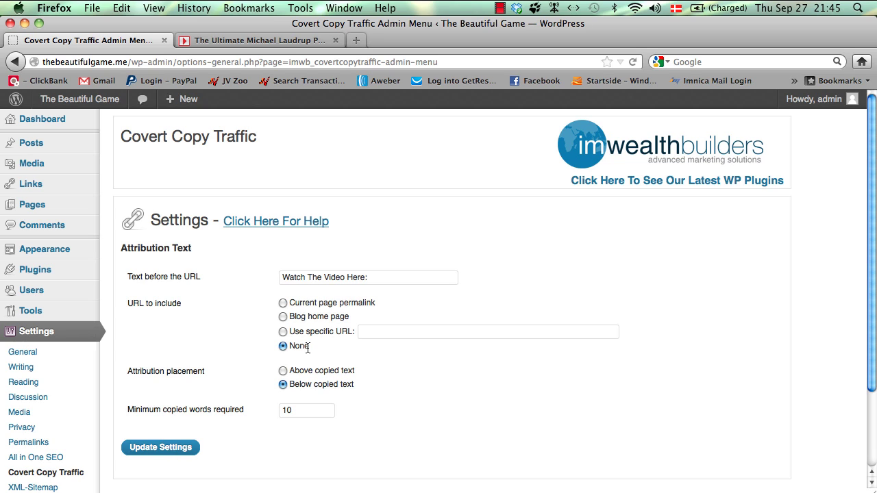
- Select the current page permalink as the URL to include and save the plugin settings
click(283, 304)
click(171, 451)
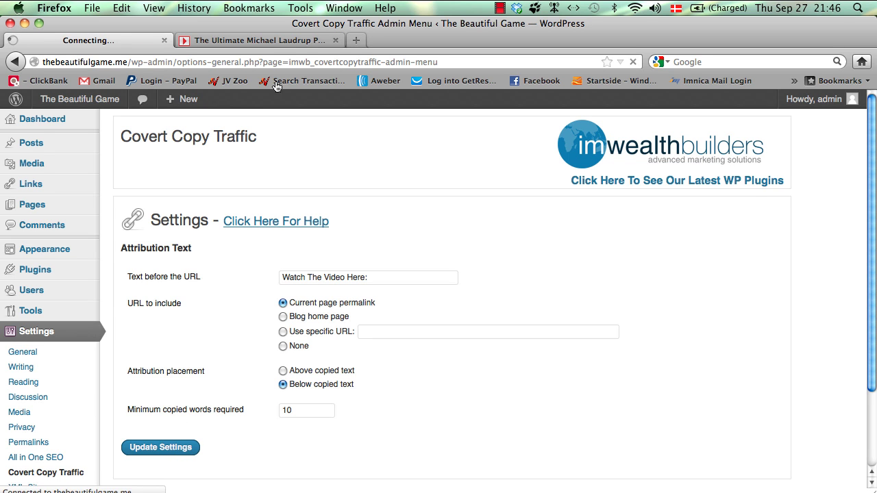
- Reload the video post, copy its description again and replace all text in the TextWrangler document with it
click(269, 39)
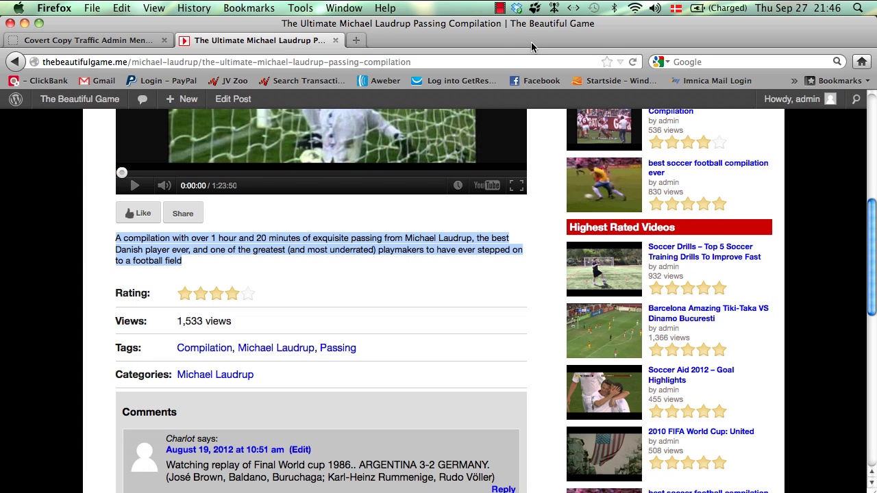
click(634, 62)
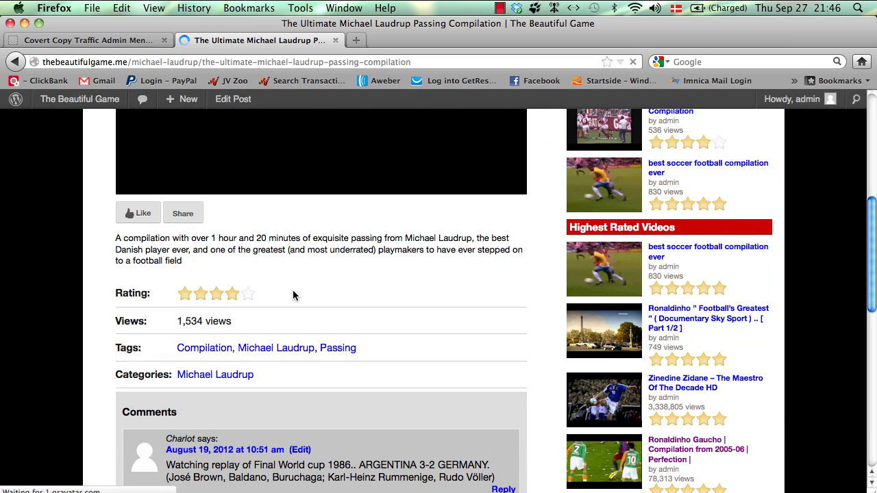
drag(191, 263, 107, 244)
key(super+c)
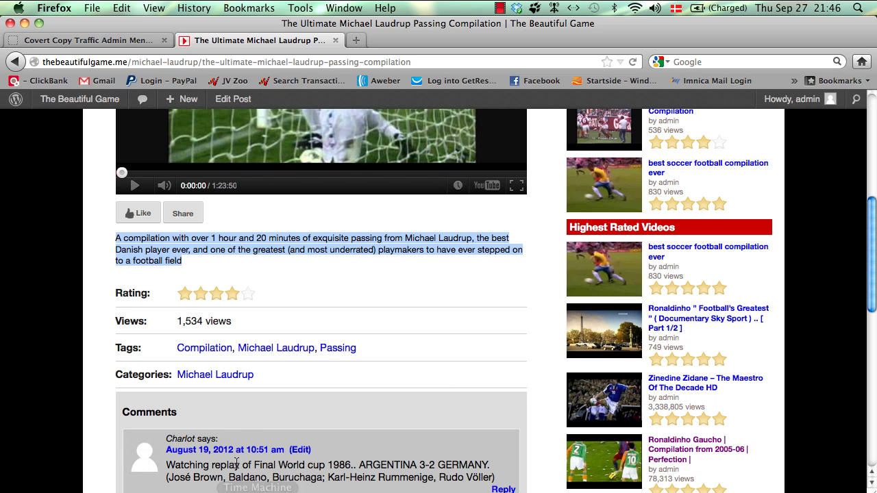
click(466, 492)
key(super+a)
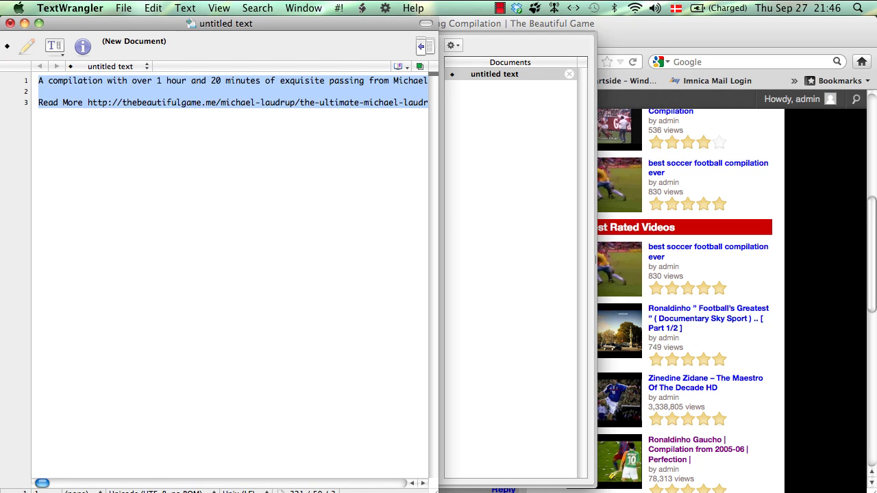
key(super+v)
scroll(232, 274, left, 3)
scroll(232, 274, left, 5)
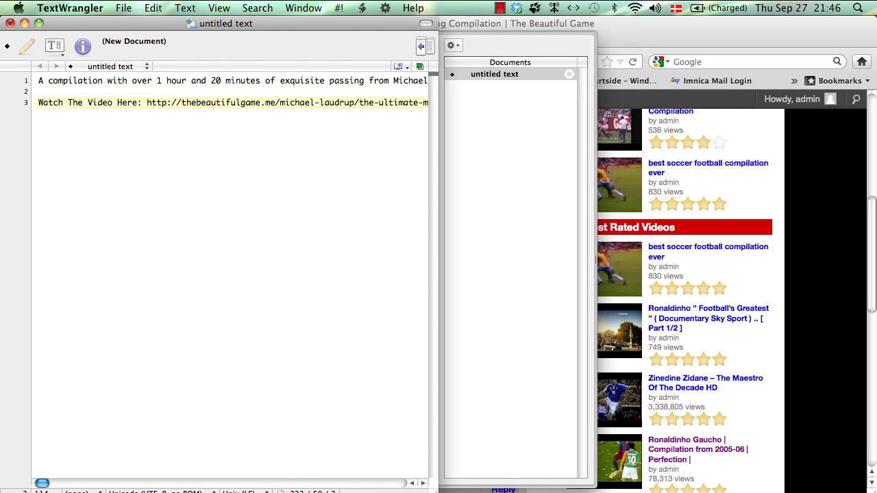
- Back in the Firefox plugin settings, set the URL to include to the blog home page and save
click(828, 156)
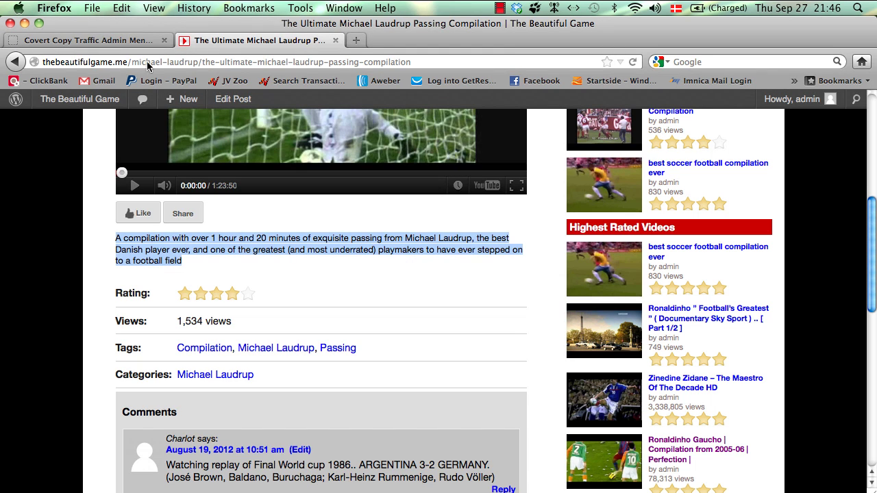
click(127, 41)
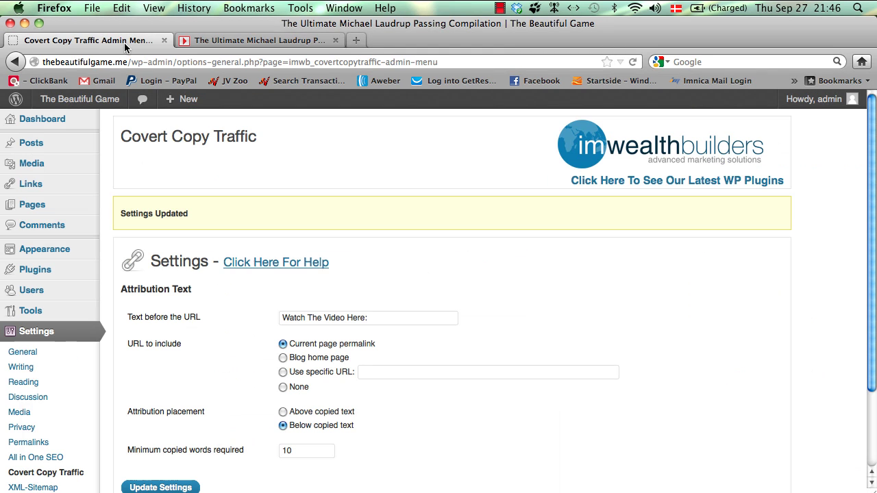
click(283, 357)
scroll(248, 384, down, 3)
click(190, 410)
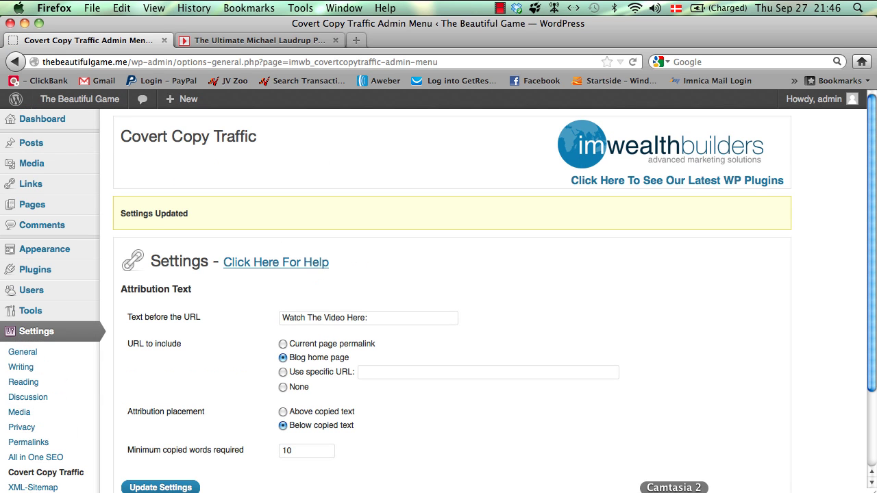
- Refresh the video post and paste a fresh copy of its description over the TextWrangler text
click(300, 42)
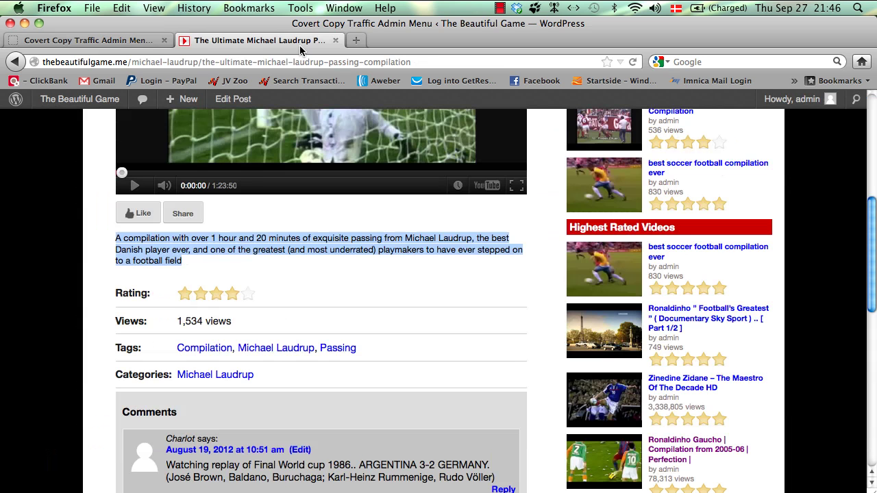
click(632, 61)
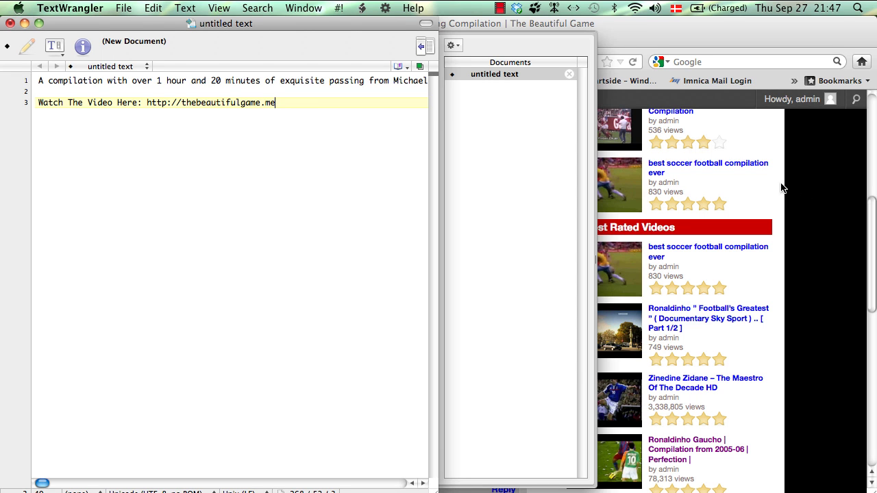
- Return to the plugin settings in Firefox, switch the URL to include to the current page permalink and save
click(736, 179)
click(84, 42)
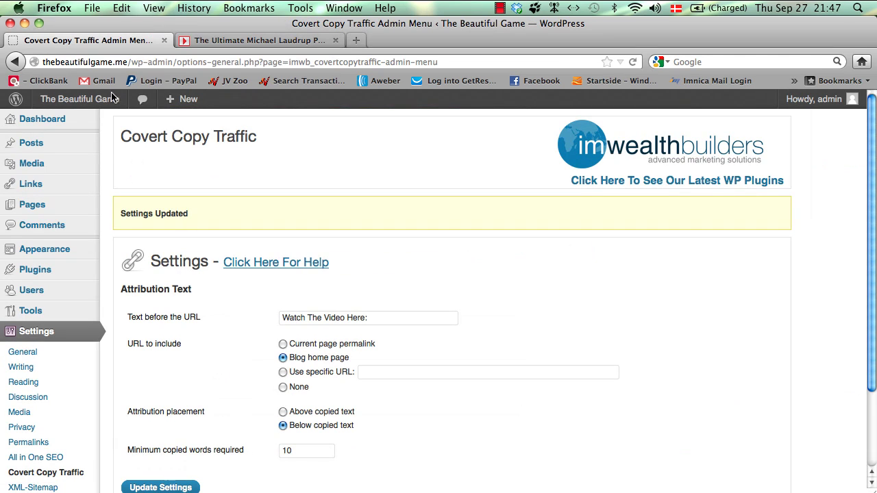
scroll(287, 387, down, 2)
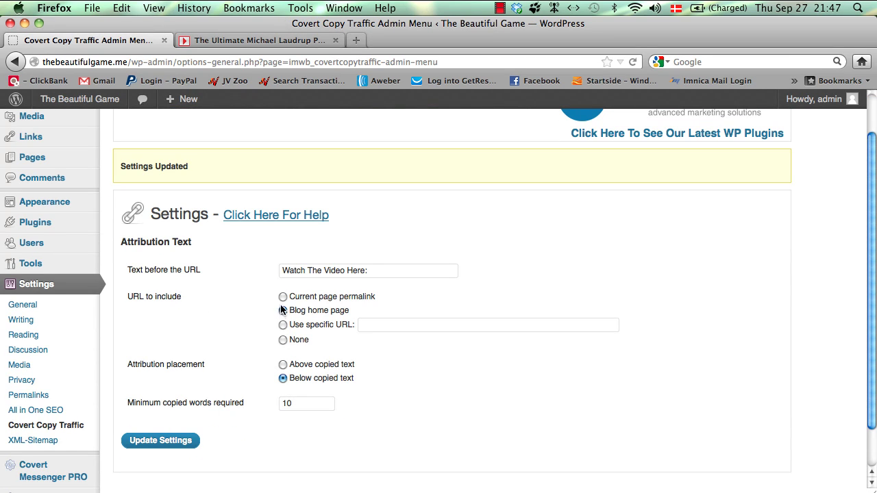
click(283, 298)
click(183, 440)
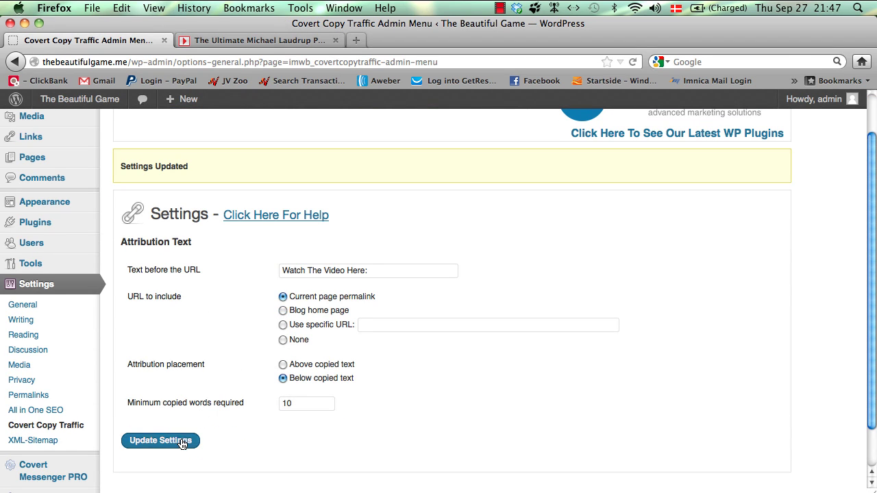
- Open Facebook in a separate tab and reload the Michael Laudrup video post
click(539, 81)
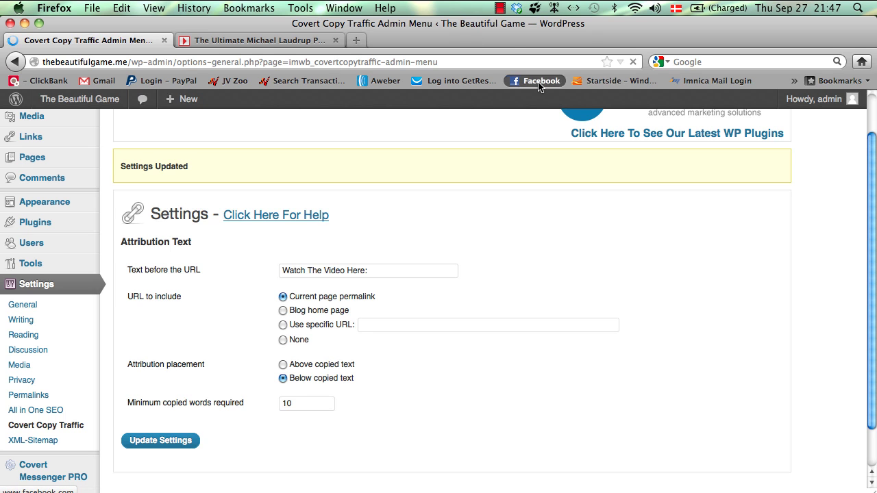
click(44, 40)
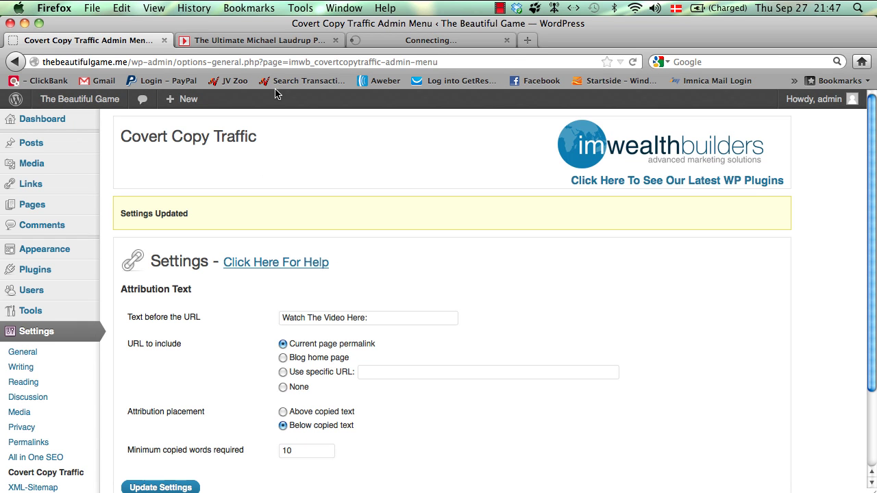
click(243, 43)
click(292, 257)
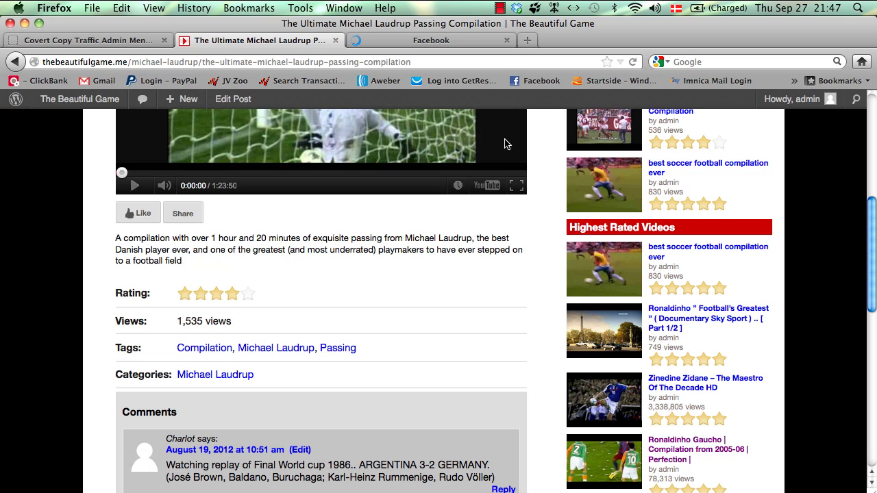
click(633, 62)
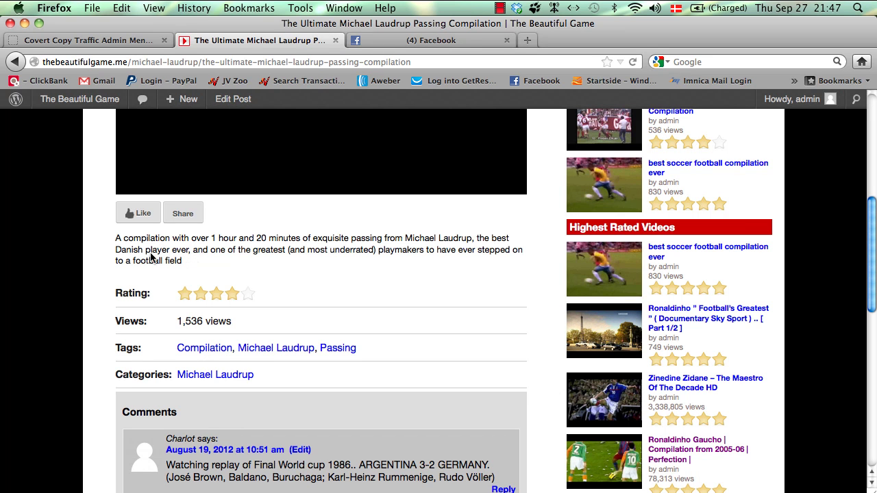
- Copy the video post's full description and paste it into a new Facebook status update
triple_click(151, 257)
key(super+c)
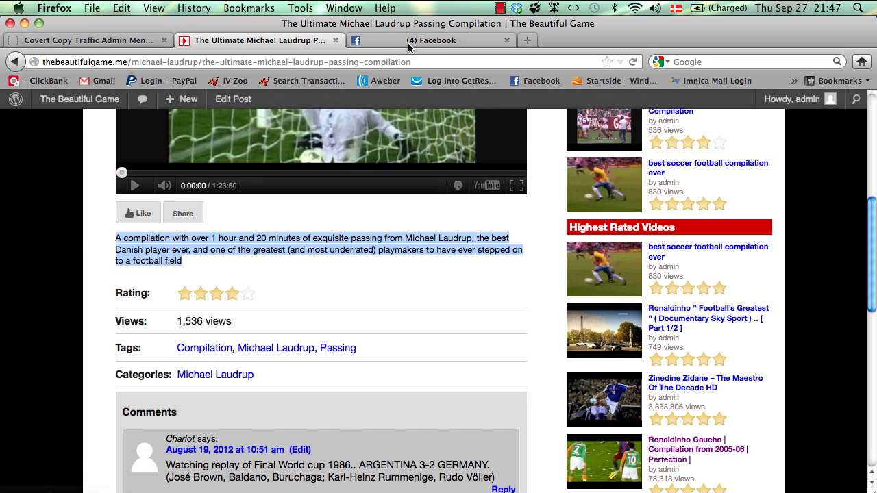
click(409, 43)
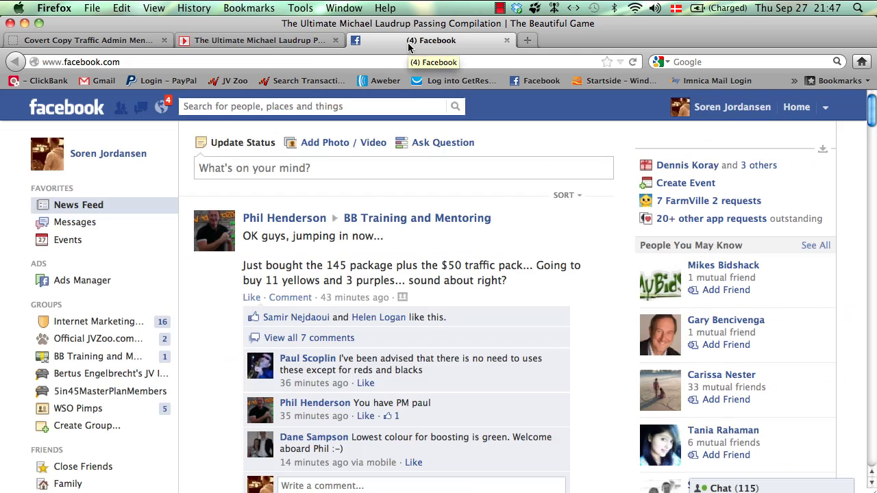
click(317, 173)
key(super+v)
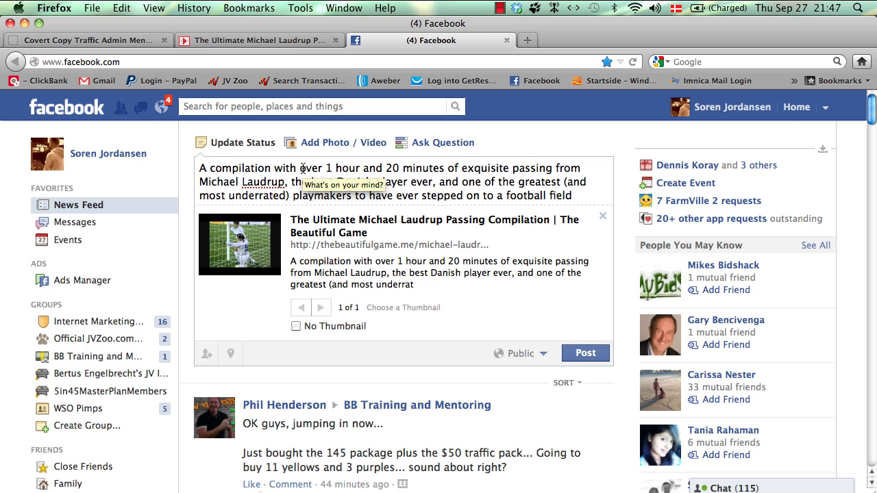
- Close Facebook without posting the status and return to the Covert Copy Traffic attribution settings
click(506, 40)
click(102, 48)
scroll(280, 271, down, 2)
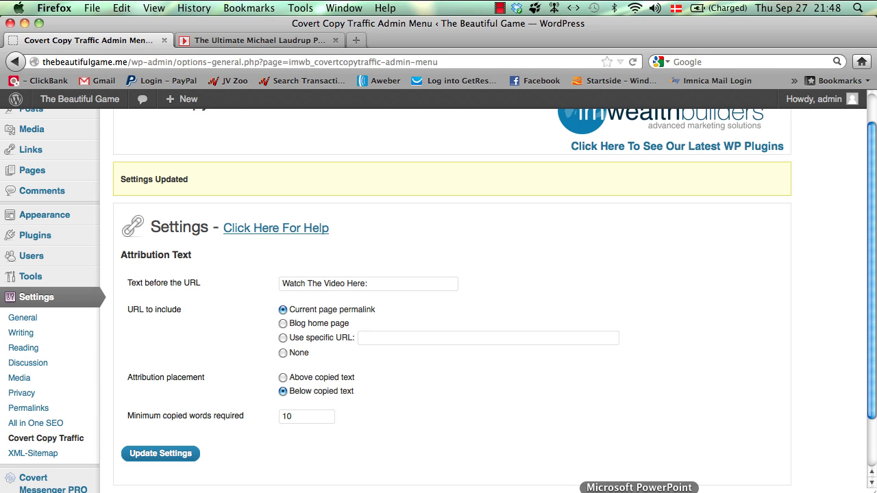
- Switch to PowerPoint, start the slide show from slide 16 and advance through the first two points of "Why Does This Work So Well?"
click(639, 490)
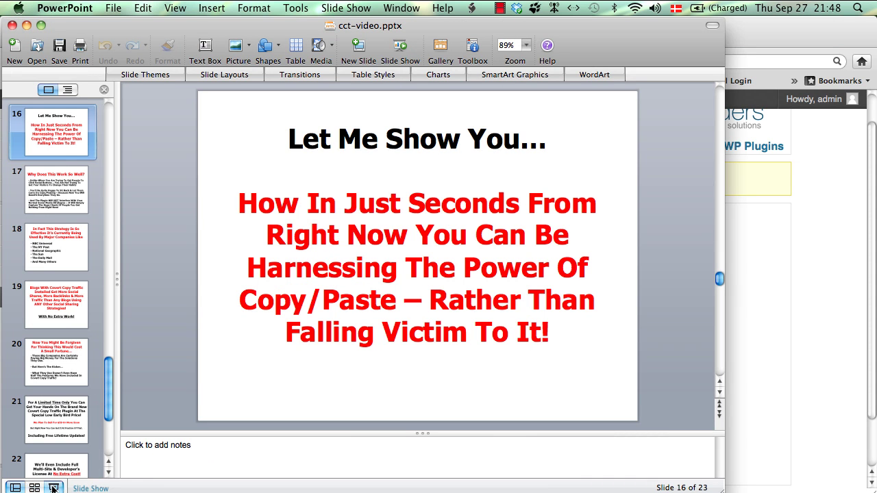
click(53, 489)
key(Right)
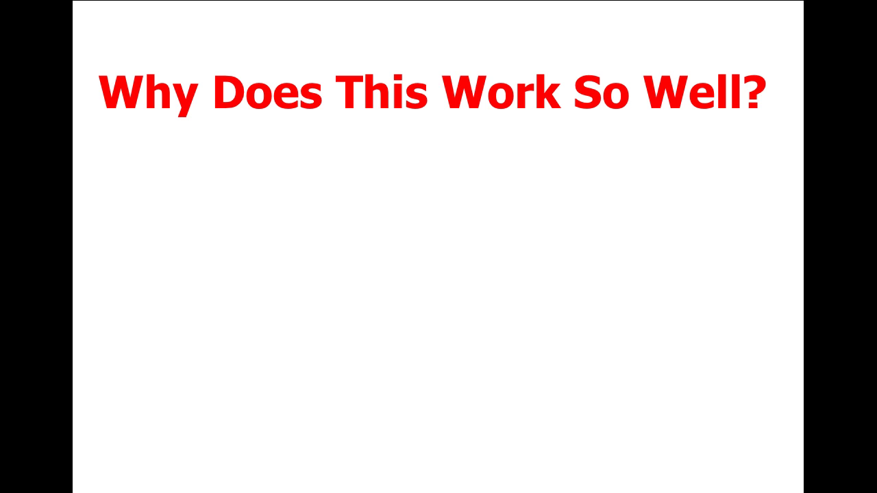
key(Right)
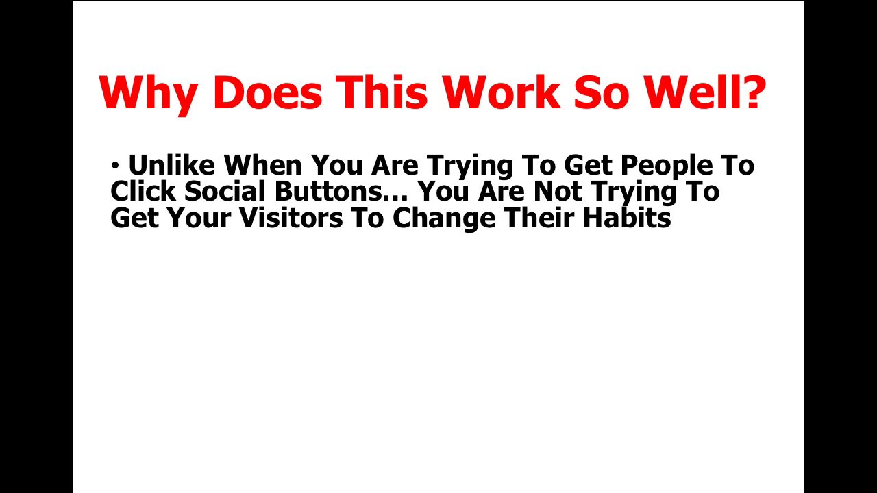
key(Right)
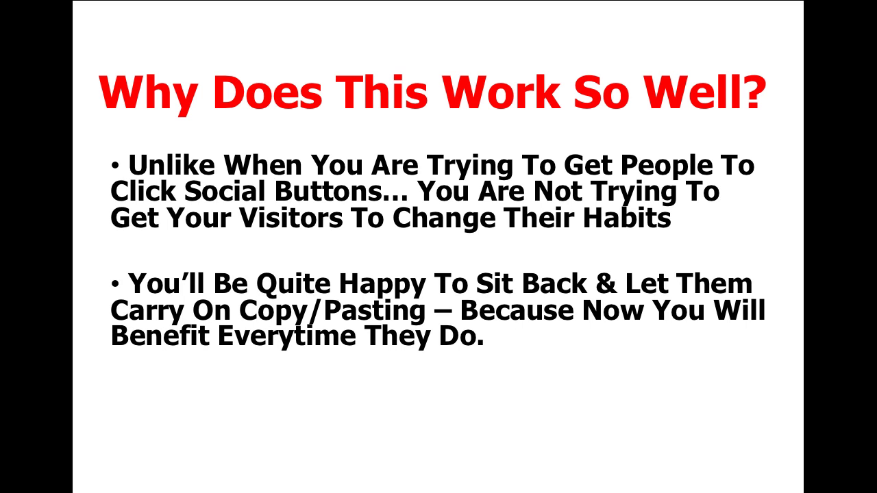